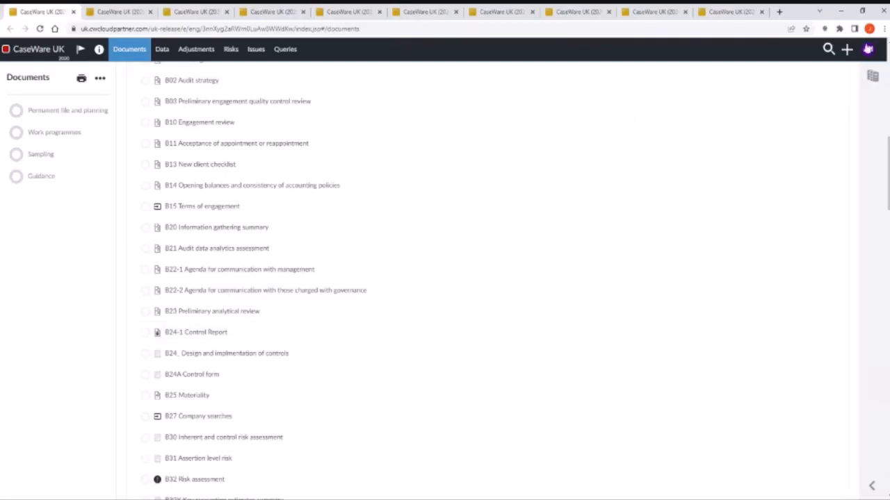
Start a new control item titled Risk control.
left_click(848, 50)
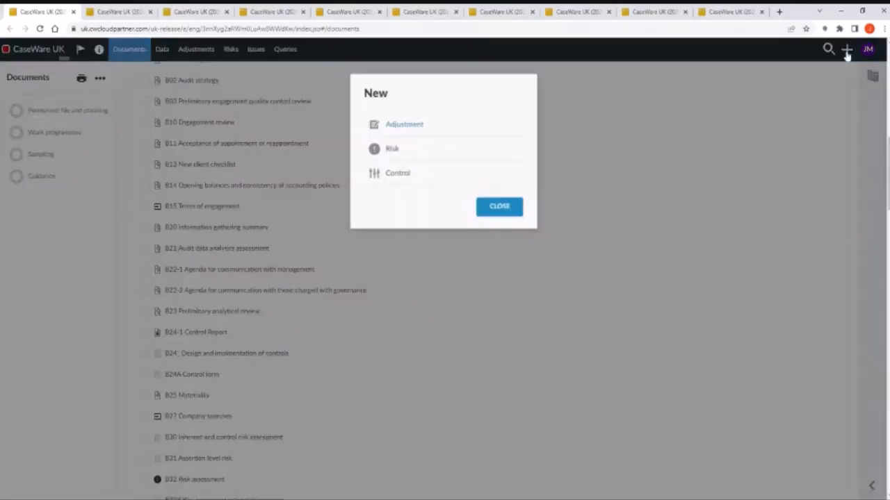
left_click(398, 175)
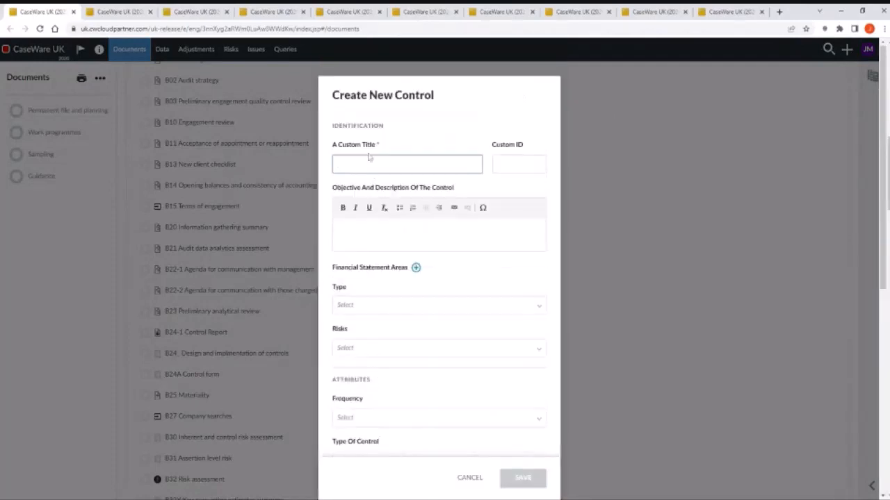
type("Risk control")
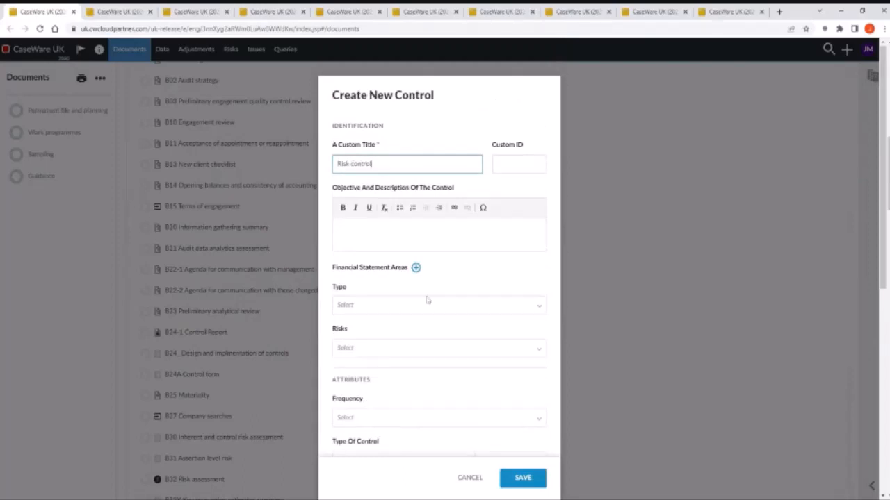
scroll(436, 271, "down", 1)
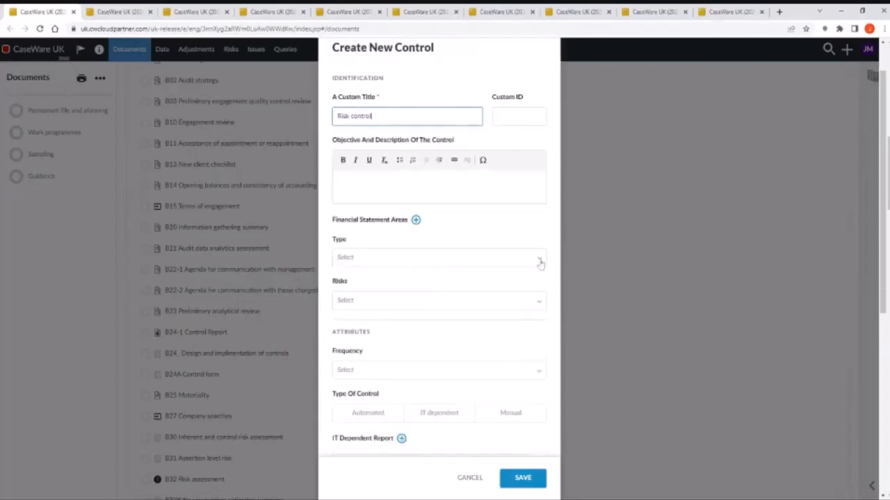
Link the control to the H-I - Income area and its L Turnover account.
left_click(416, 219)
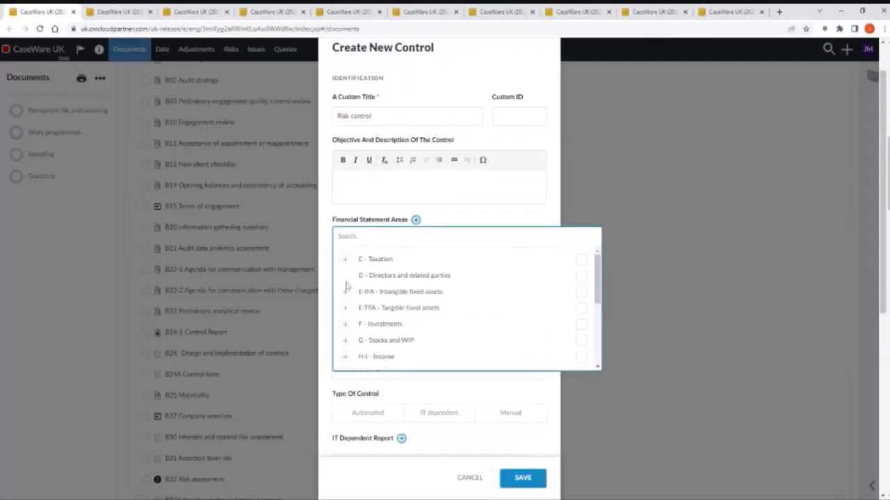
left_click(345, 357)
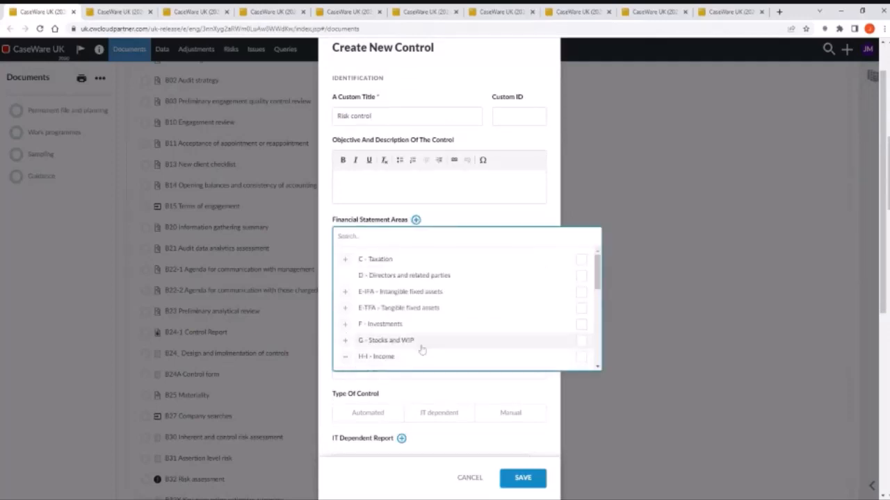
scroll(451, 313, "down", 1)
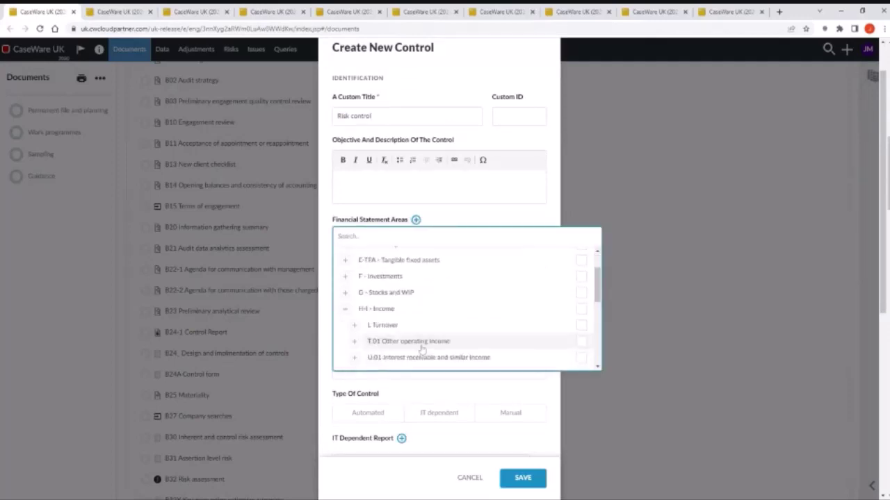
left_click(581, 309)
left_click(582, 326)
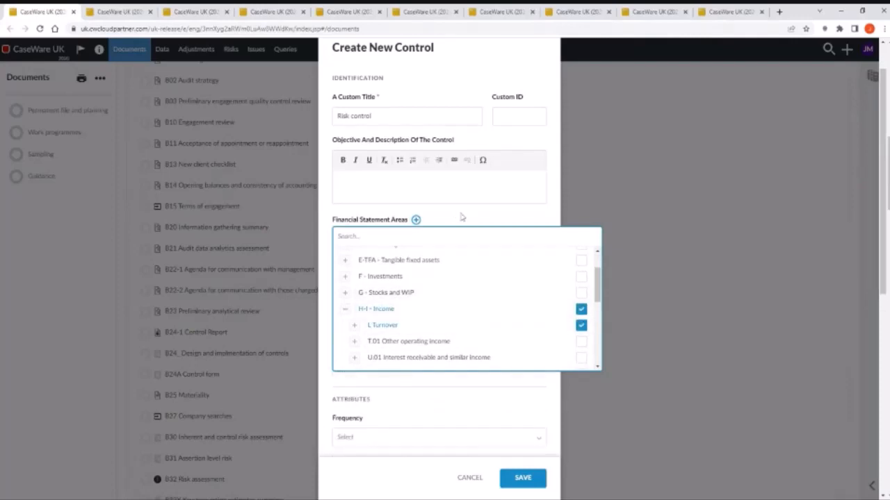
left_click(457, 214)
Mark assertions C, A and V for Turnover.
left_click(357, 277)
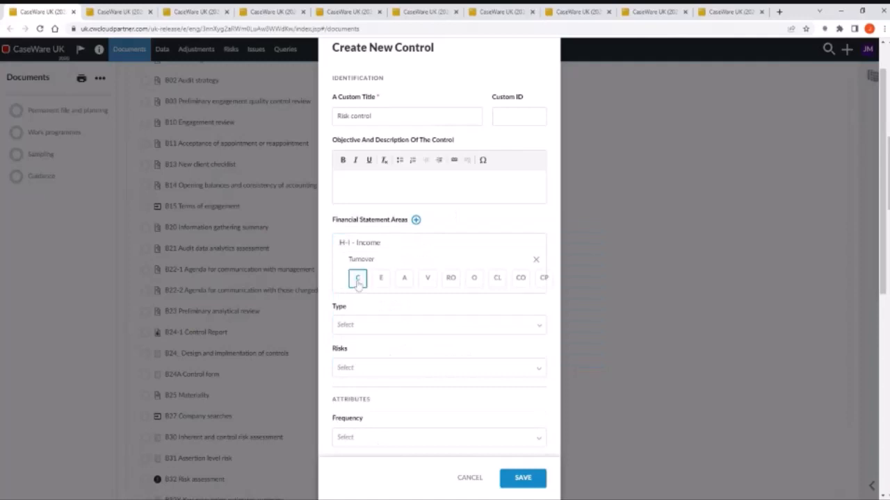
left_click(404, 278)
left_click(427, 278)
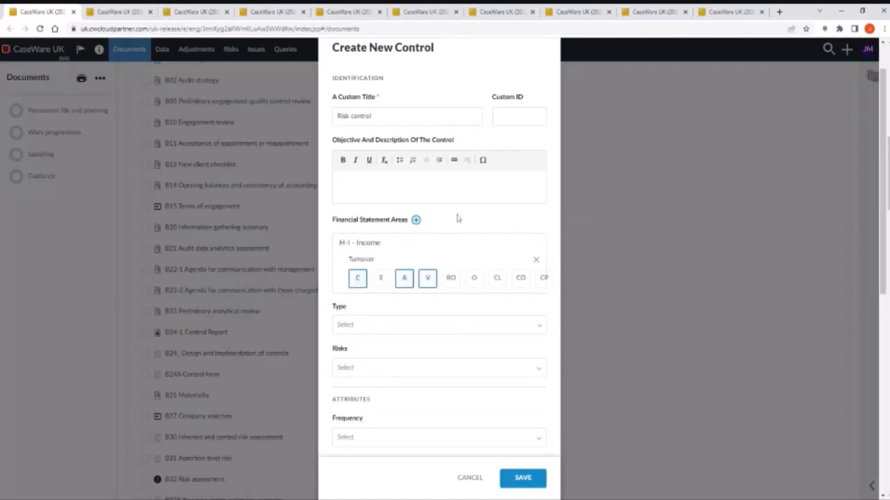
scroll(457, 219, "down", 1)
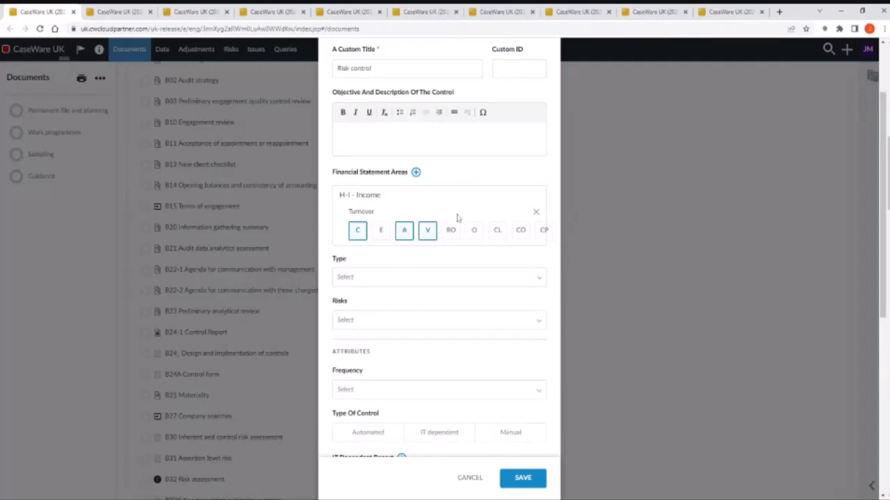
Set the control type to Entity and link it to Further Revenue Risk.
left_click(429, 278)
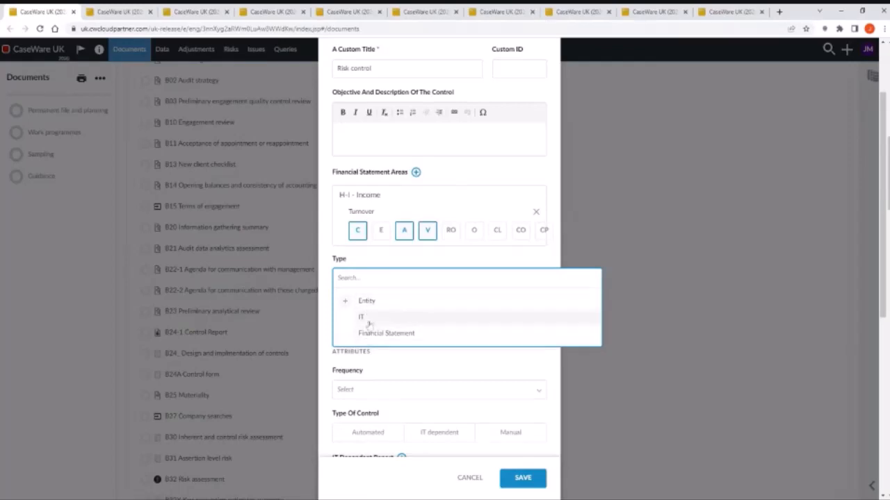
left_click(367, 300)
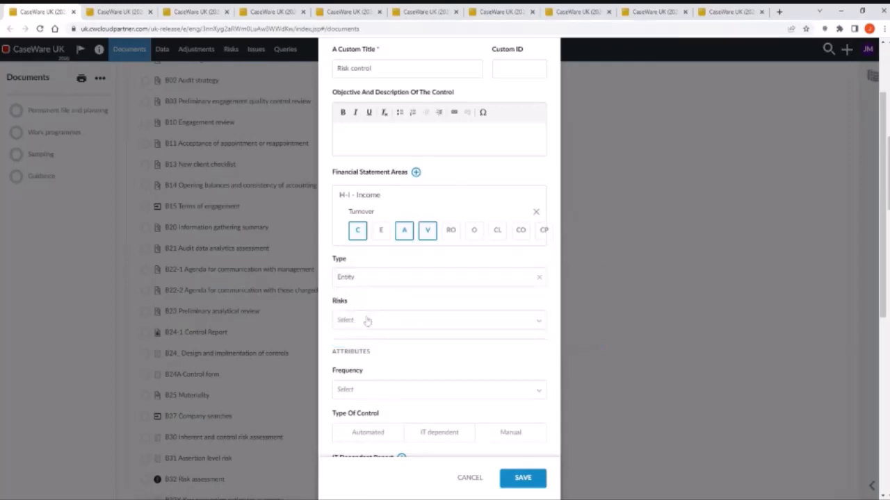
left_click(369, 319)
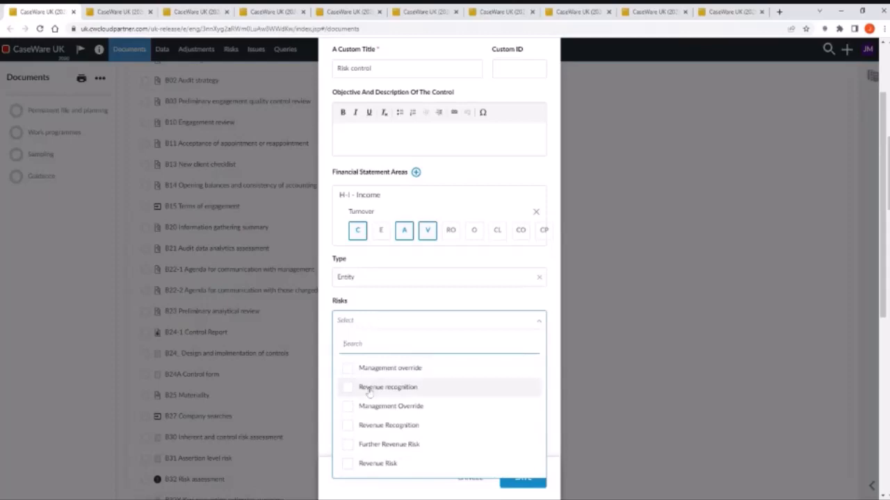
left_click(348, 444)
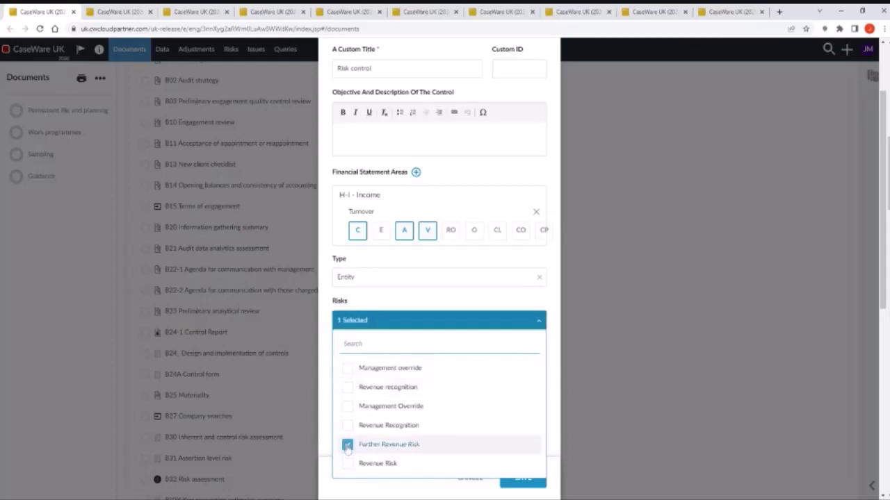
left_click(406, 297)
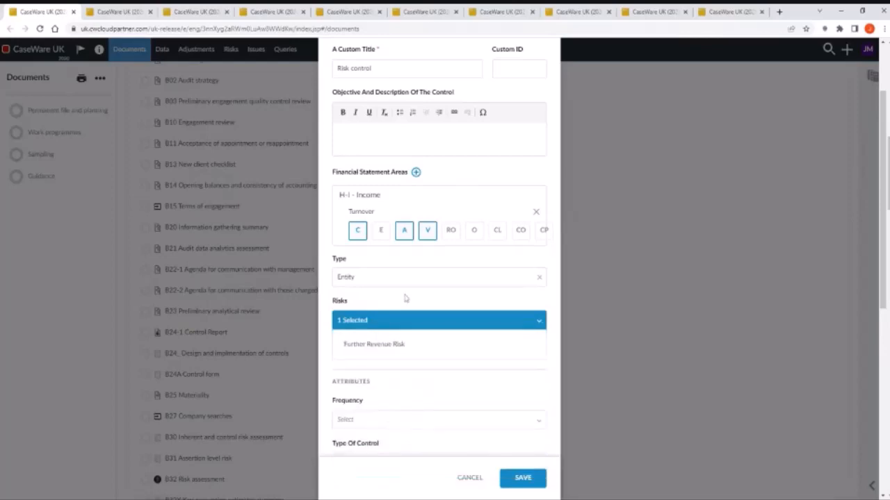
scroll(406, 298, "down", 2)
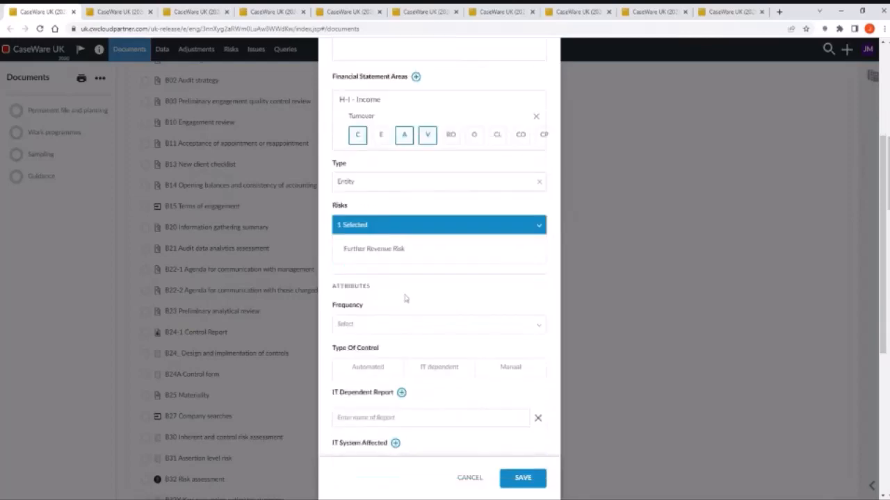
scroll(405, 297, "down", 1)
Make the control daily, manual and a key control, then save it.
left_click(417, 276)
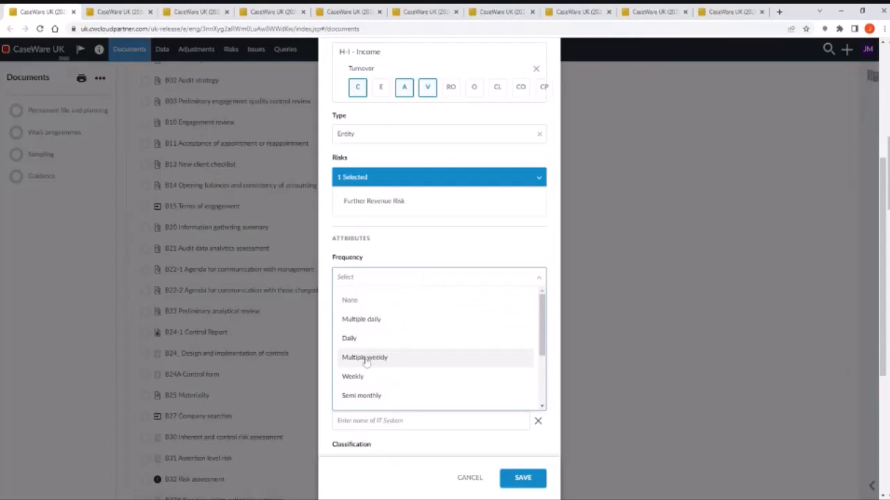
left_click(360, 339)
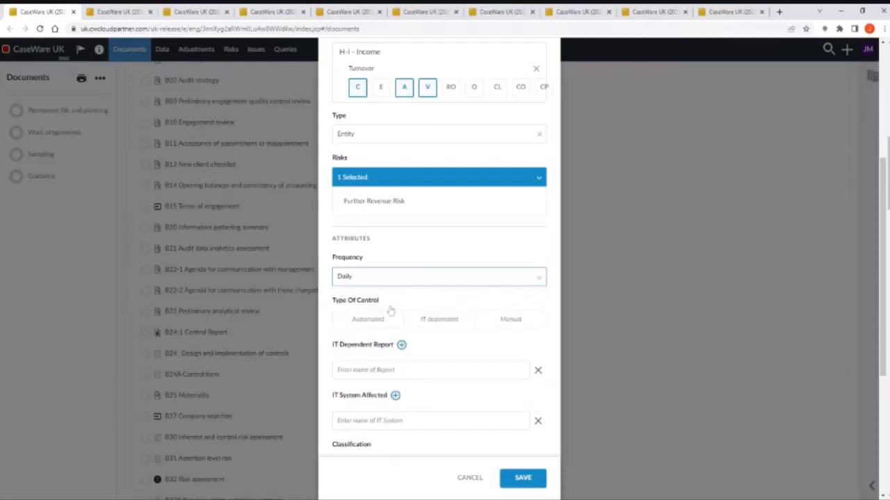
left_click(509, 319)
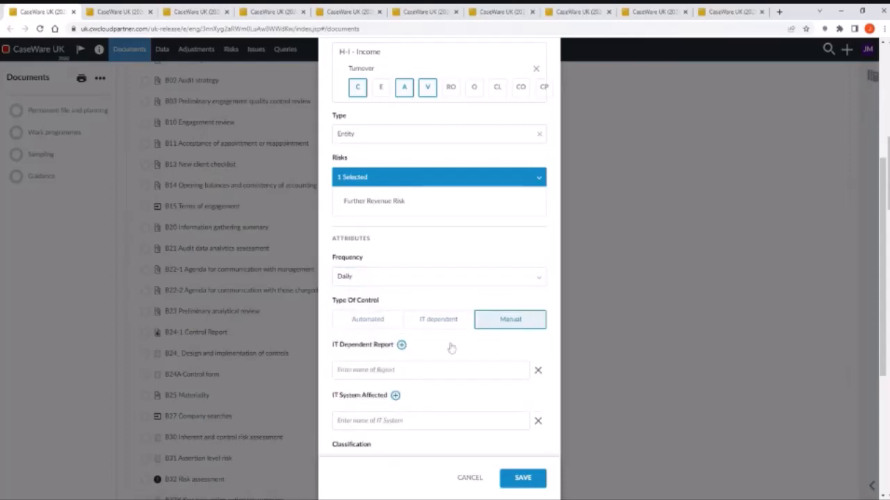
scroll(417, 313, "down", 2)
scroll(393, 369, "down", 1)
scroll(392, 320, "down", 2)
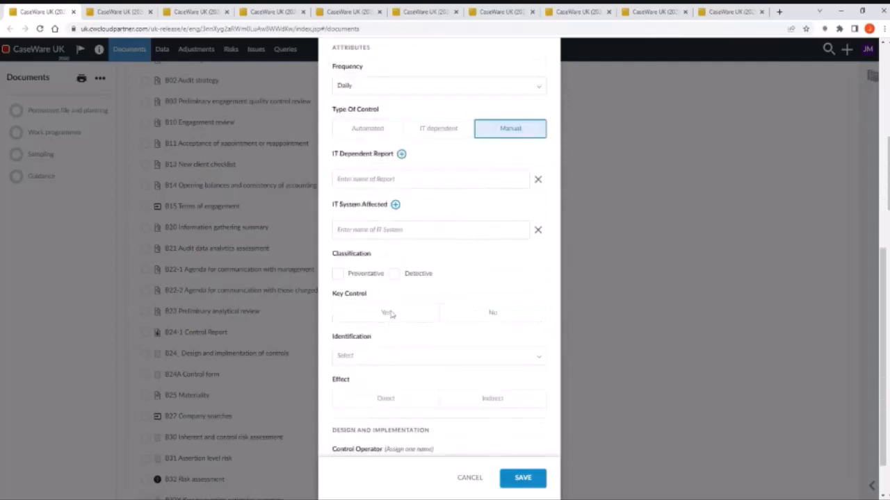
left_click(393, 313)
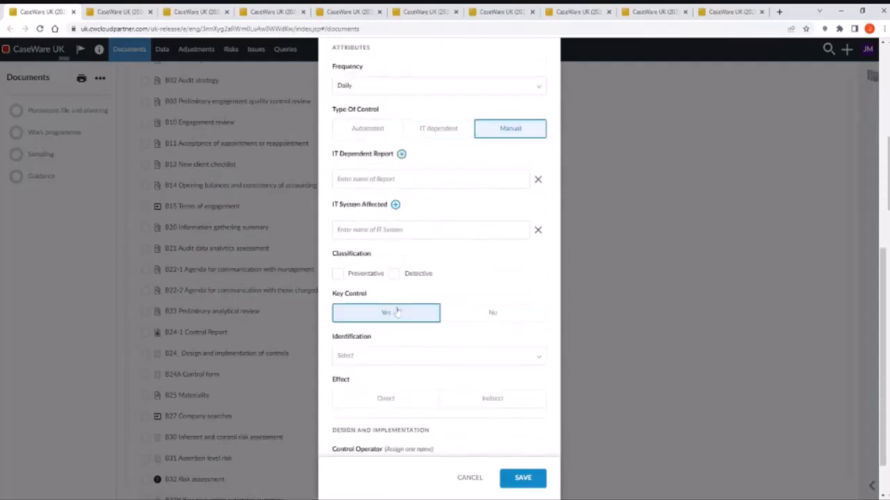
scroll(424, 278, "down", 2)
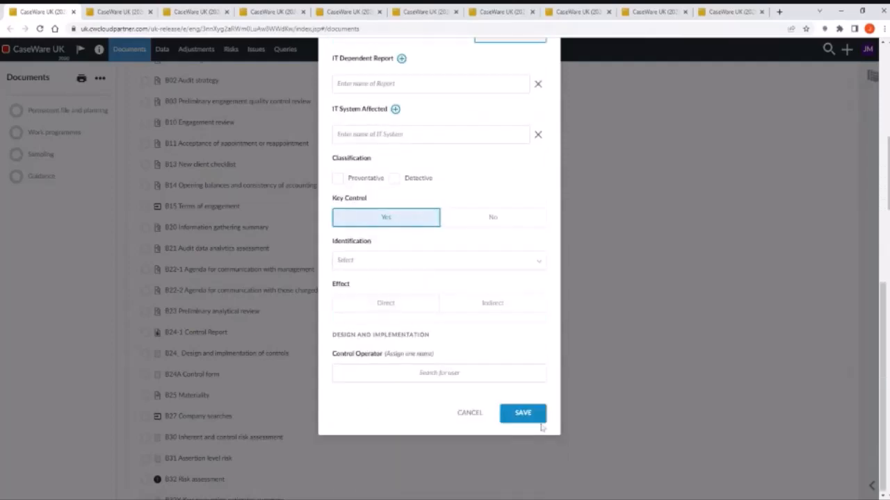
left_click(522, 412)
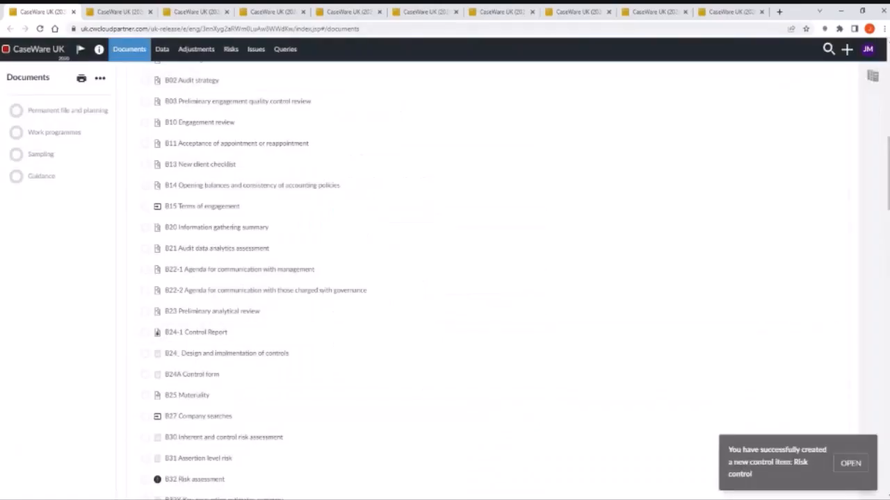
Reload the B24-1 Control Report and save the Risk control entry so it appears under Control for loss of revenue threat.
left_click(122, 11)
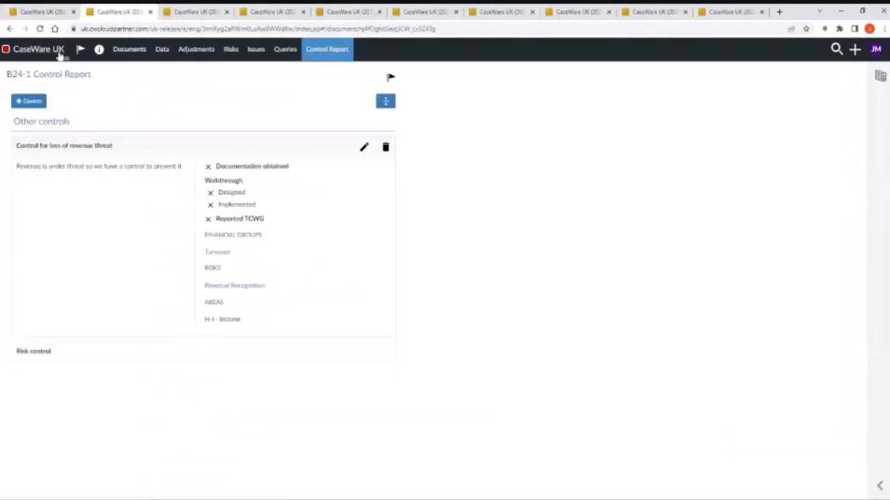
left_click(41, 28)
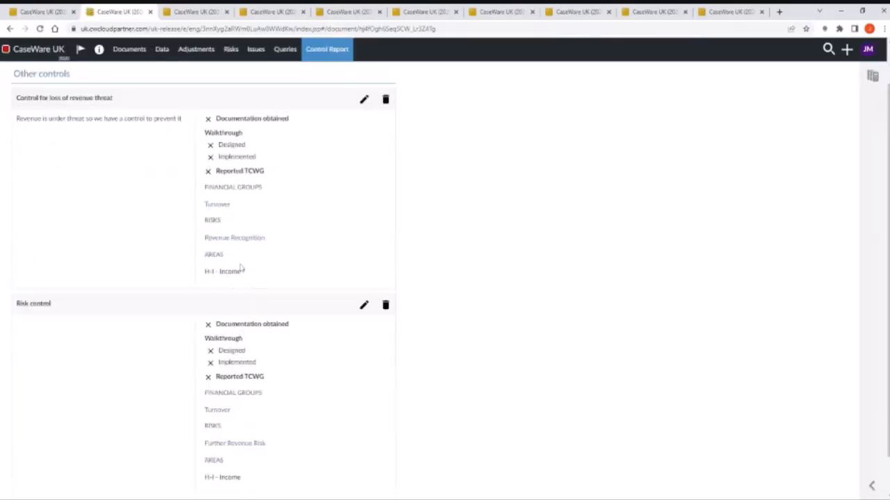
scroll(240, 267, "down", 2)
left_click(363, 263)
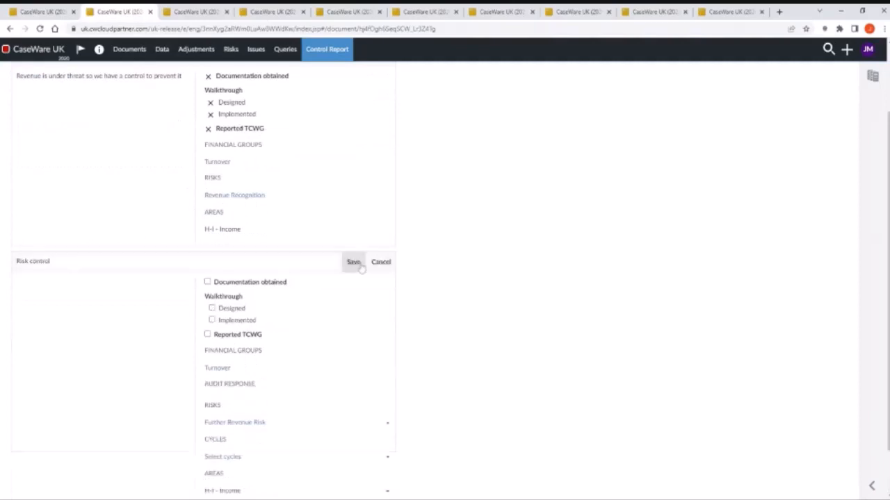
scroll(338, 335, "up", 1)
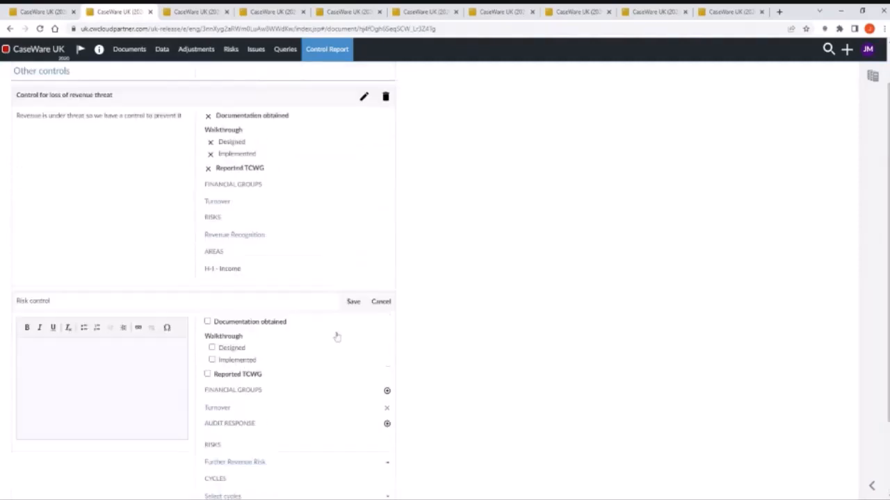
left_click(353, 301)
scroll(329, 264, "up", 1)
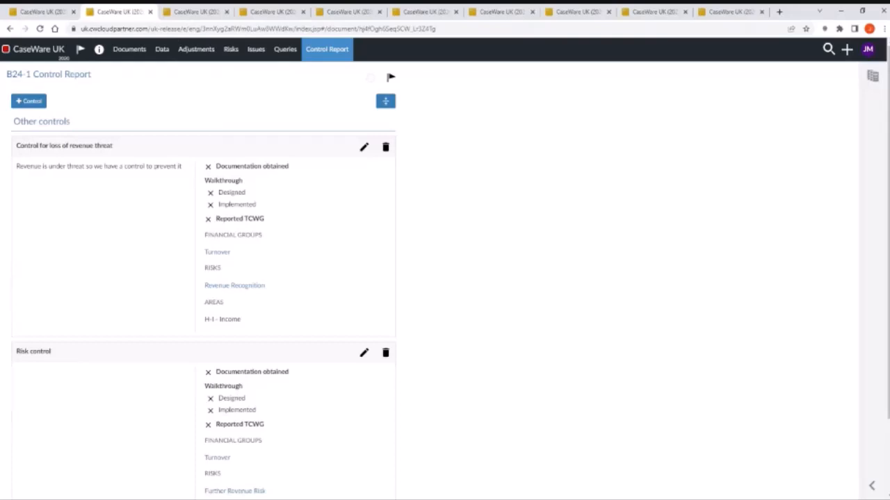
In B24, choose Risk control for the second row, then go to the first control's B24A form.
left_click(196, 12)
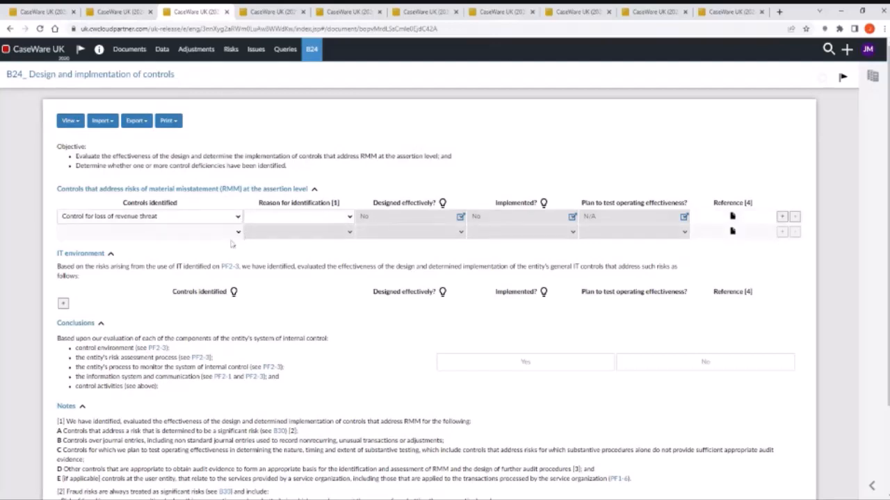
key("Down")
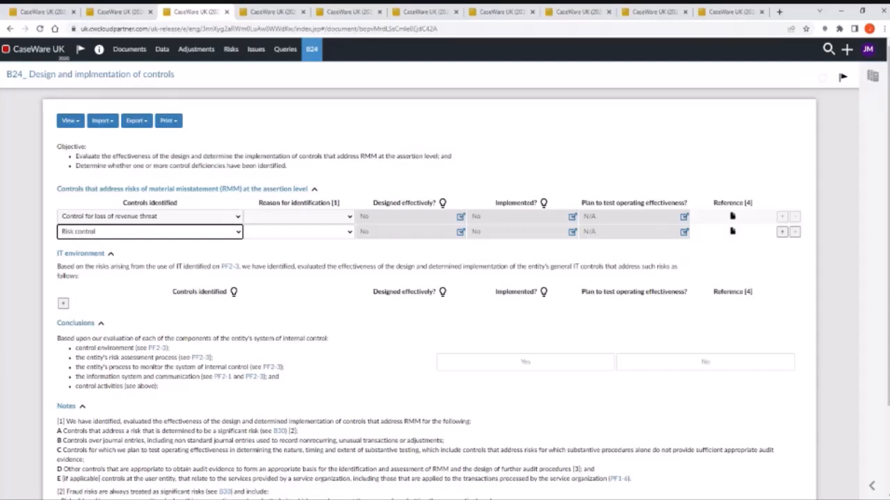
left_click(732, 216)
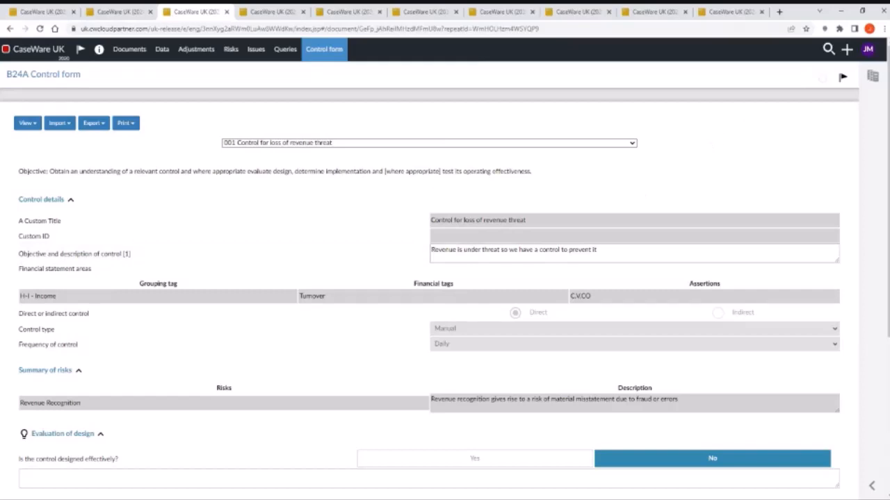
scroll(634, 197, "down", 1)
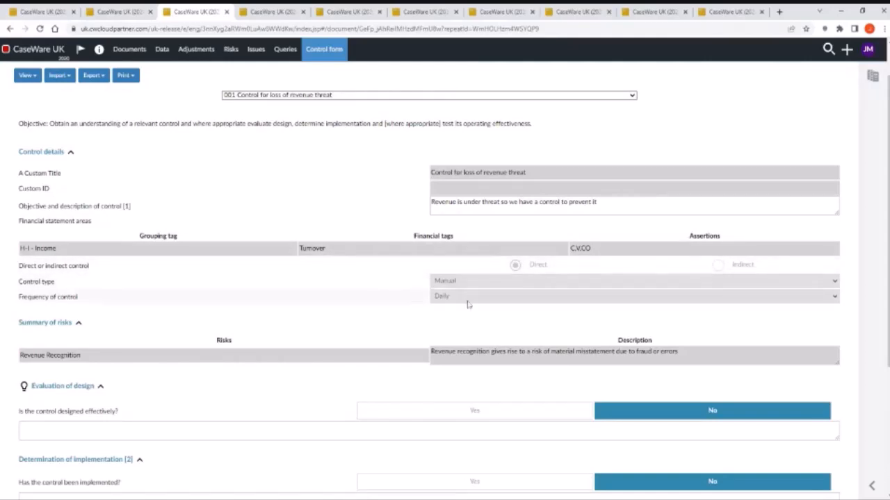
scroll(428, 320, "down", 1)
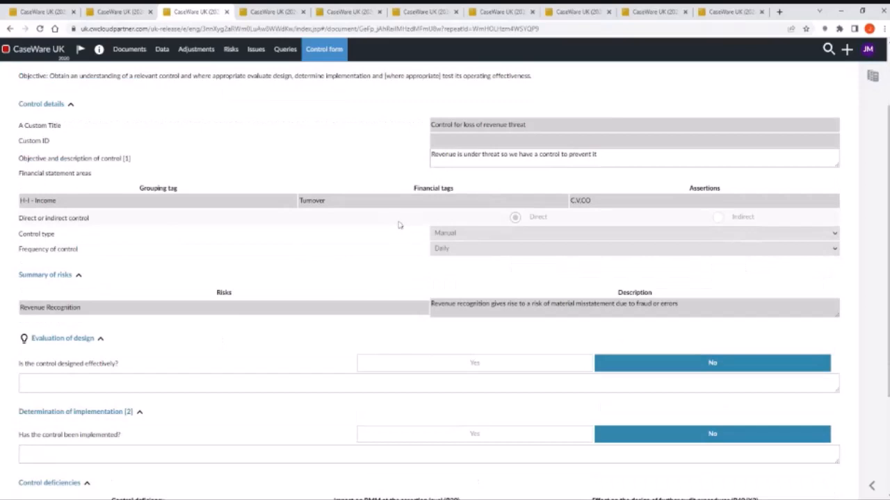
scroll(399, 226, "down", 2)
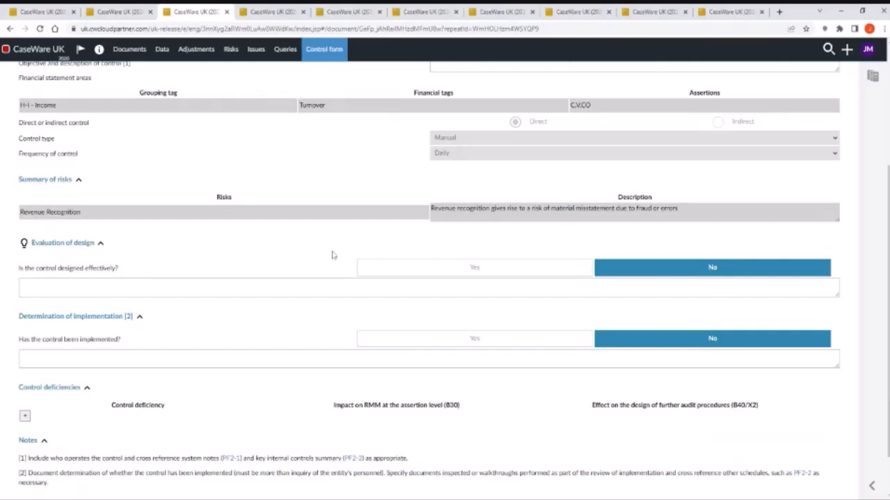
Answer Yes to designed effectively and add the note Understanding.
left_click(450, 271)
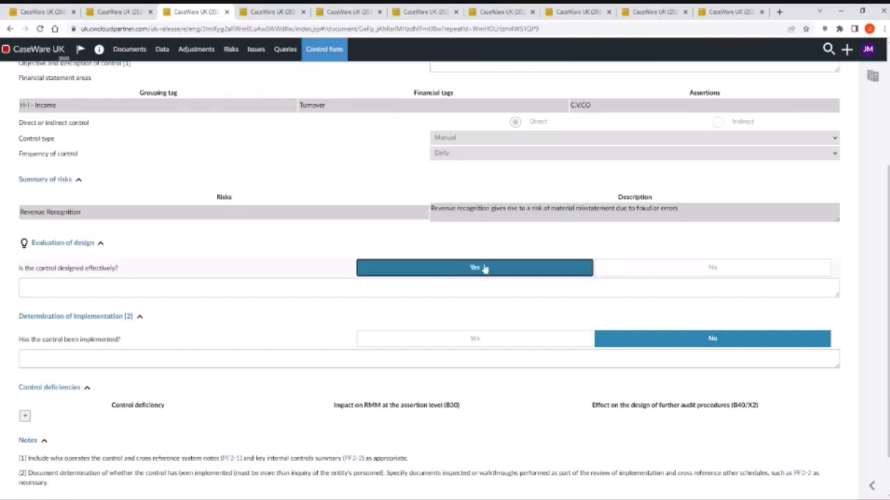
left_click(253, 287)
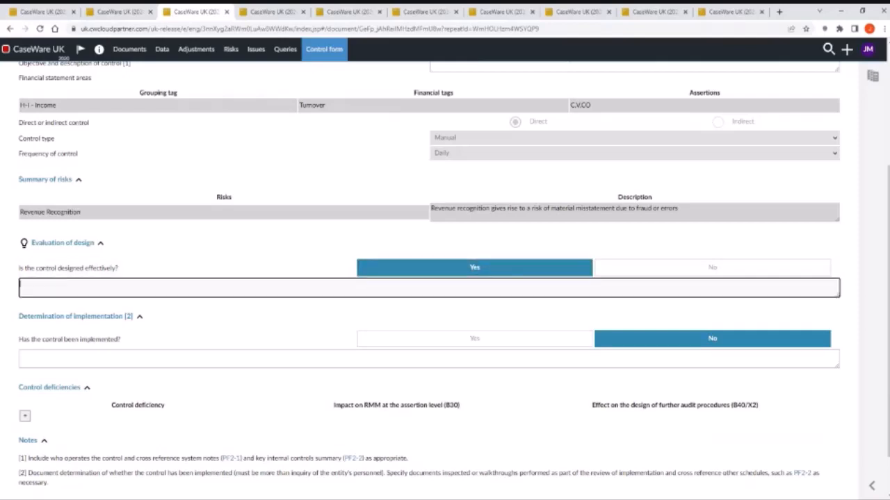
type("Understa")
type("nd")
key("BackSpace")
key("BackSpace")
type("nd")
key("BackSpace")
key("BackSpace")
key("BackSpace")
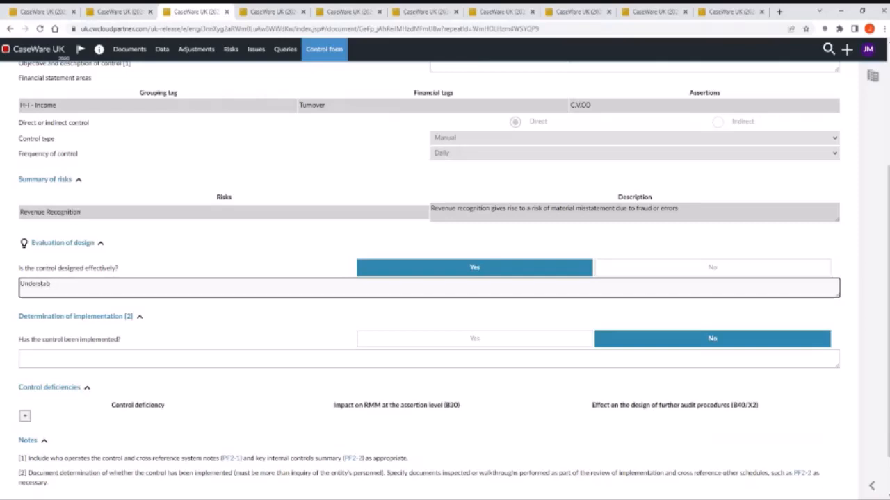
key("BackSpace")
type("tanding")
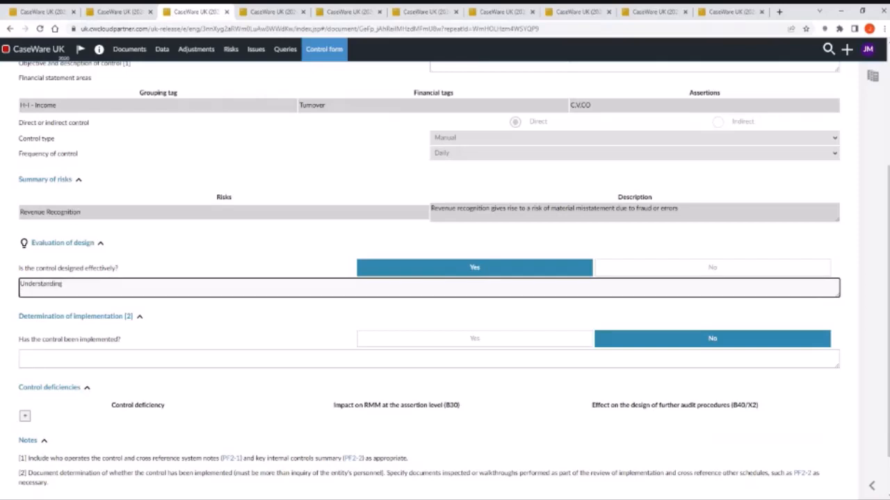
scroll(192, 276, "down", 1)
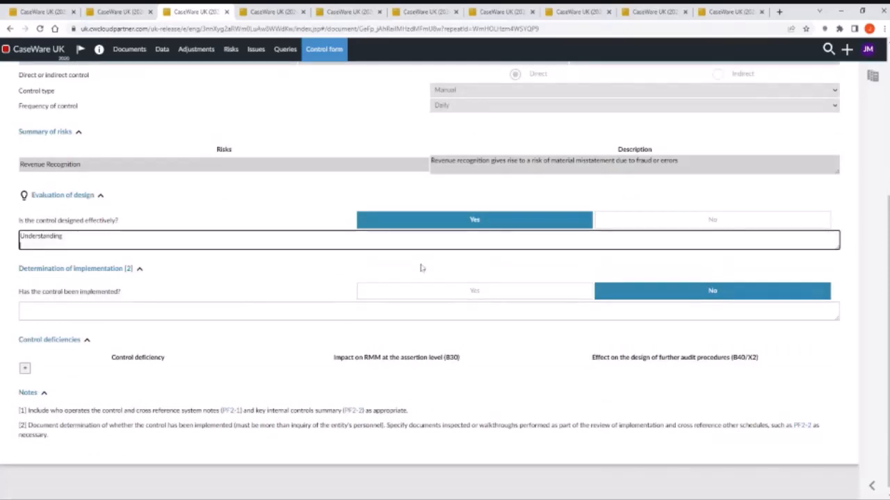
Answer Yes to control implemented and add the note Implemented.
left_click(450, 292)
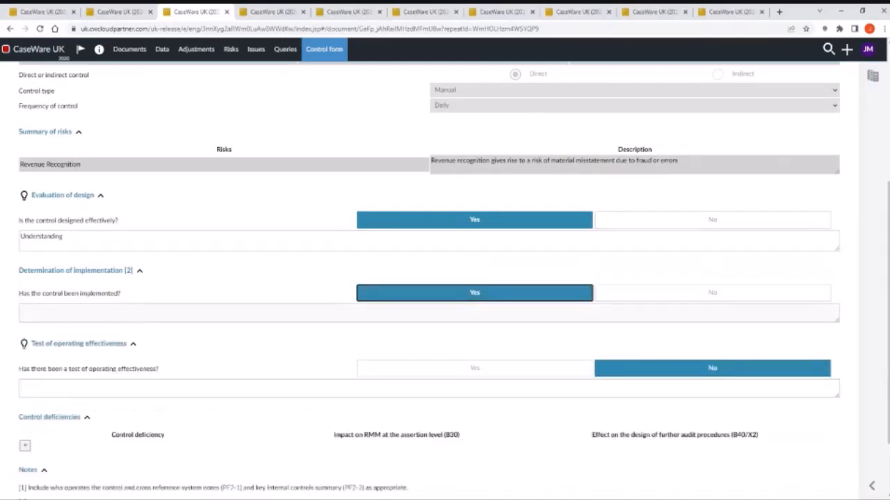
key("Tab")
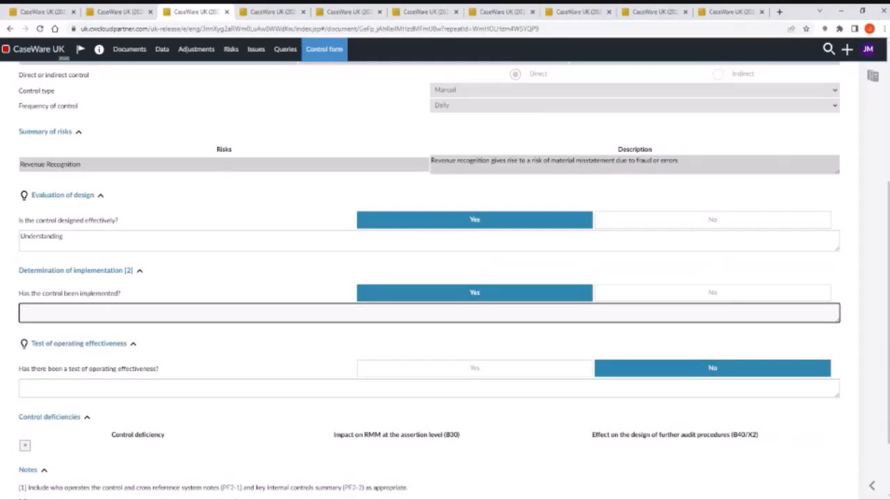
type("Implemented")
scroll(445, 278, "down", 1)
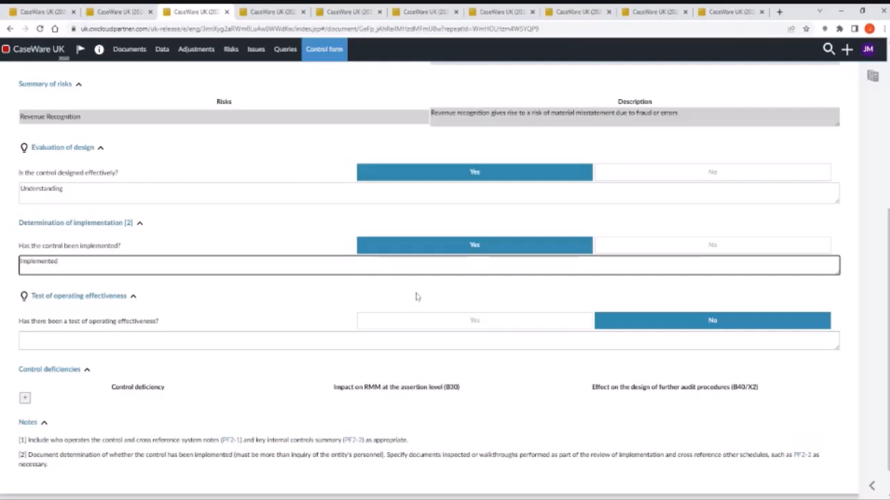
Answer Yes to operating effectiveness tested, with the note Operating effectiveness carried out.
left_click(440, 322)
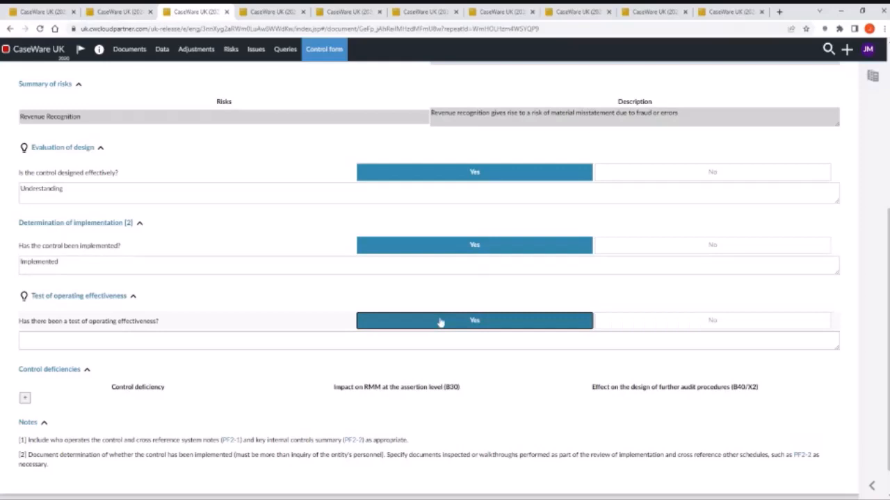
key("Tab")
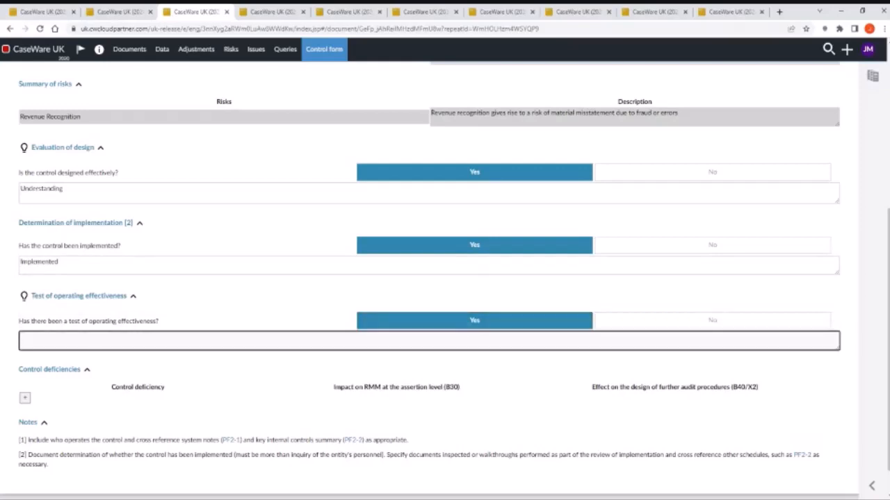
type("Operating ")
type("effectivel")
type("ness carried")
type(" out")
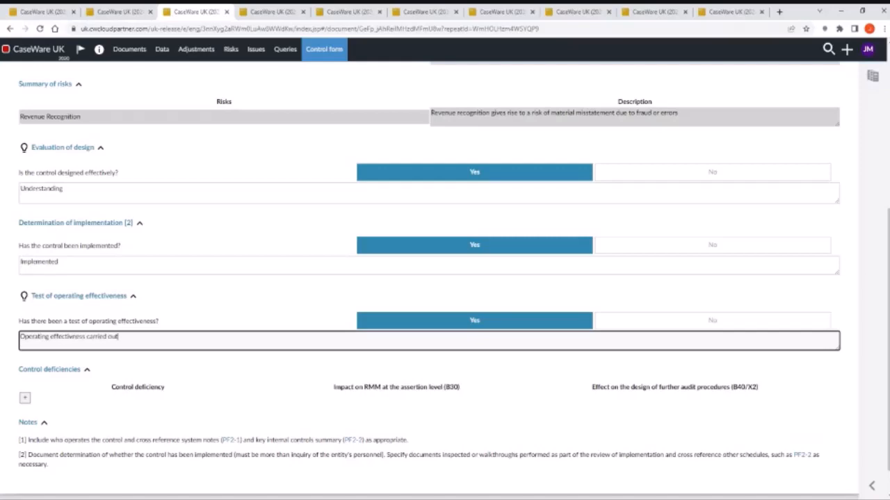
Add an empty row to the Control deficiencies table and move through its three fields.
left_click(25, 398)
left_click(138, 400)
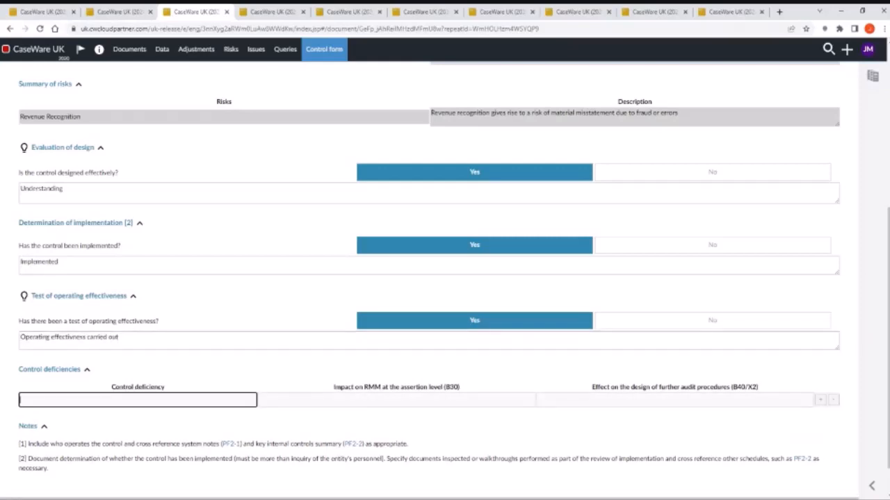
key("Tab")
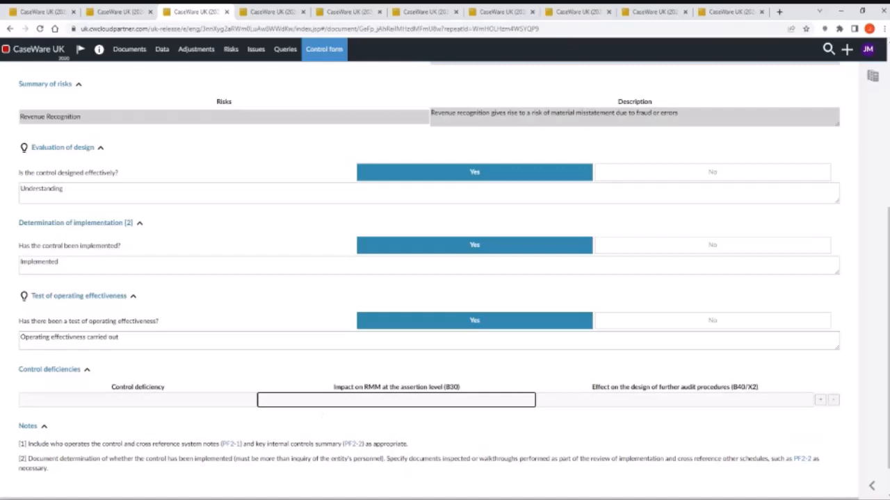
key("Tab")
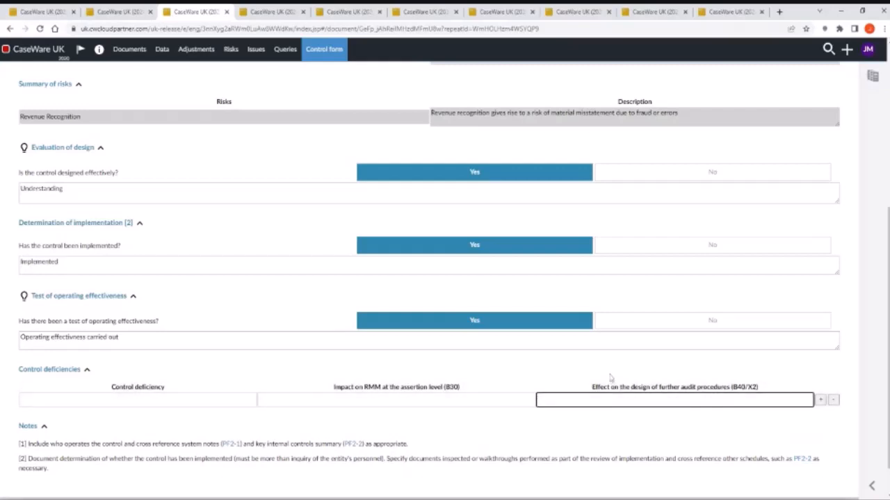
scroll(611, 377, "down", 1)
scroll(611, 378, "up", 2)
scroll(611, 378, "up", 1)
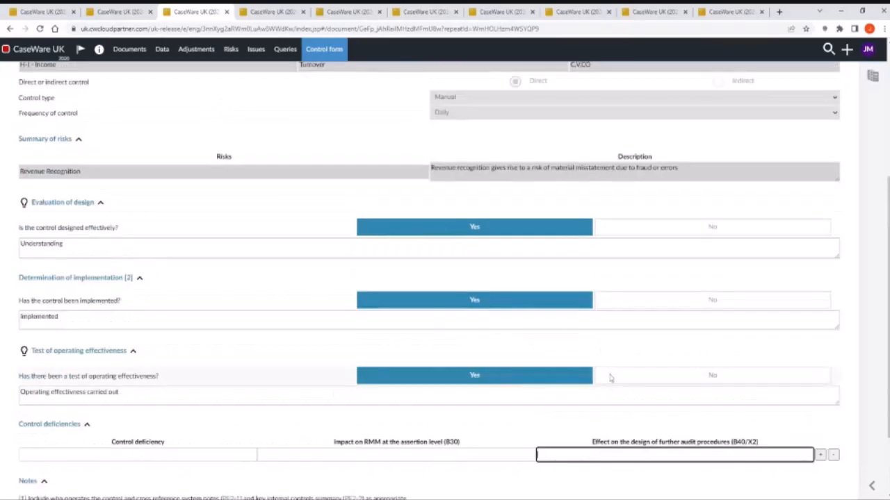
scroll(611, 377, "up", 5)
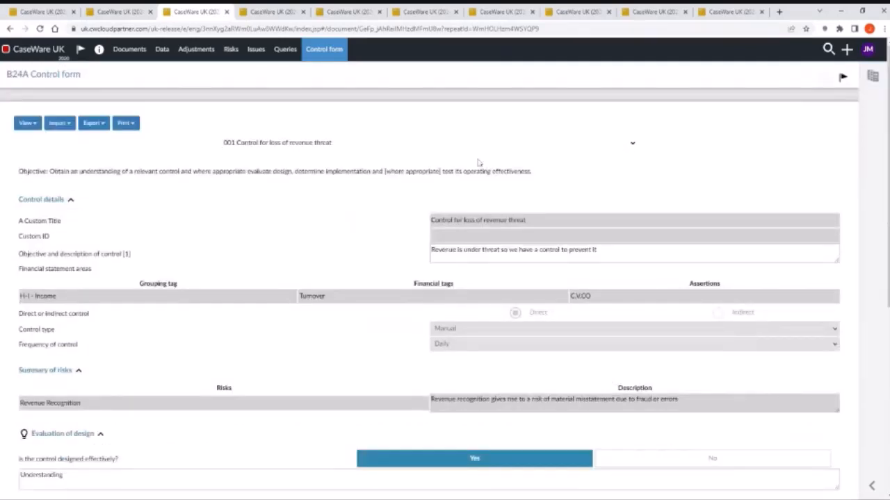
Switch the B24A form to 002 Risk control, checking the B24-1 Control Report on the way.
key("Down")
scroll(359, 190, "down", 5)
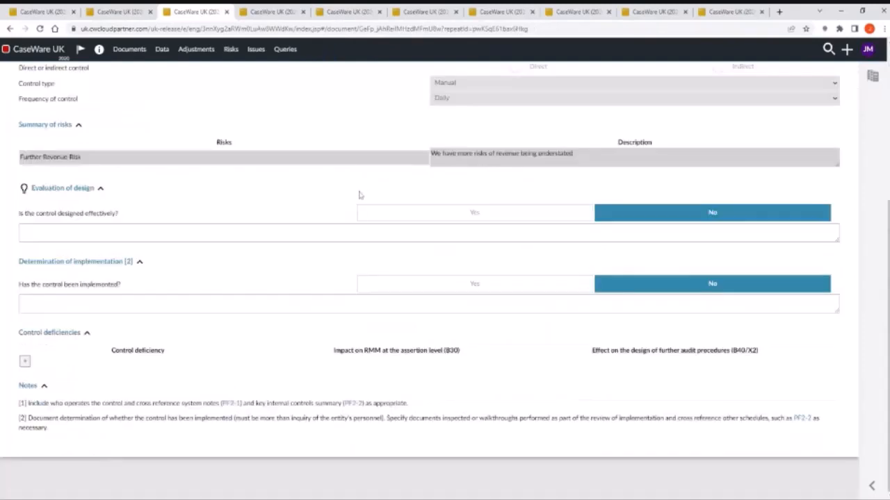
scroll(360, 193, "up", 5)
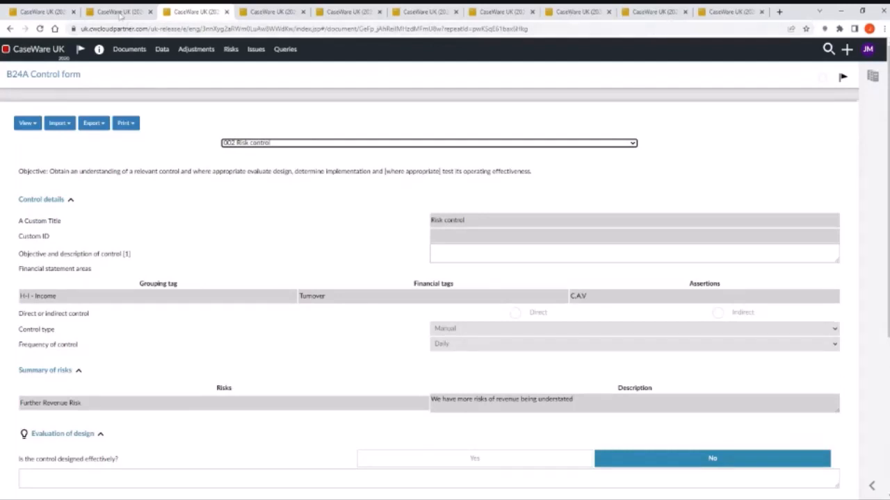
left_click(120, 12)
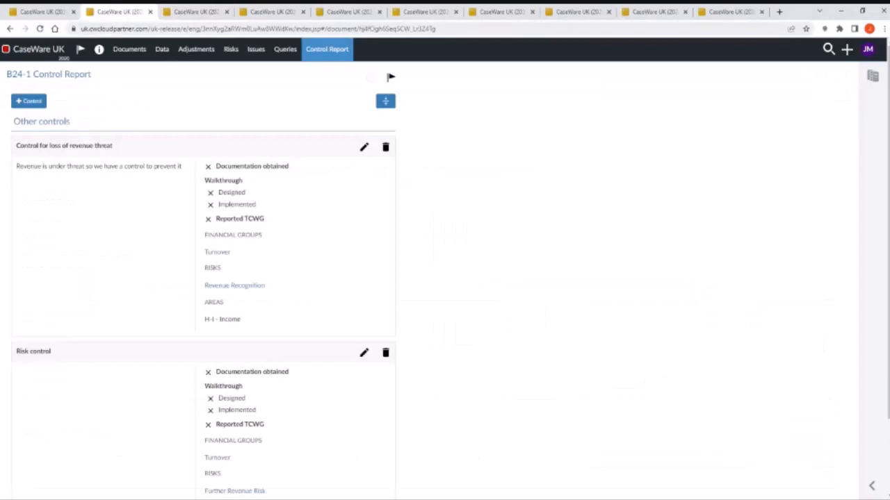
left_click(205, 18)
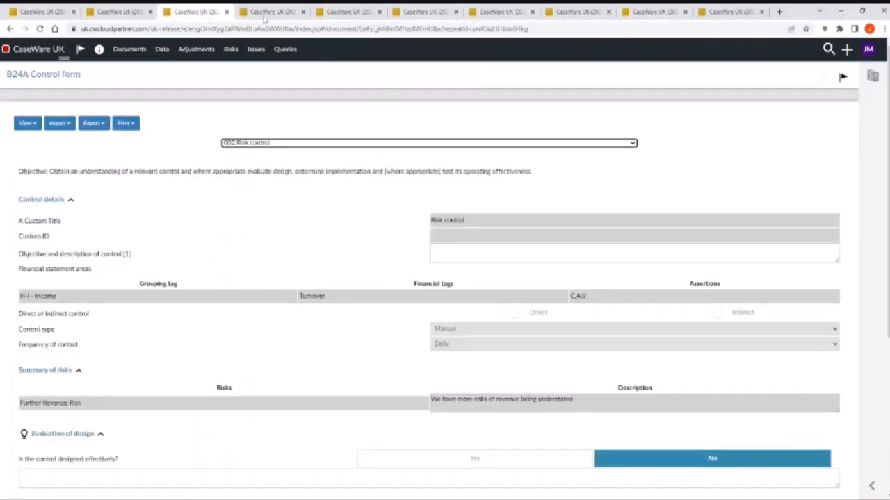
From the Documents list, reopen B24_ Design and implementation of controls showing both controls' results.
left_click(129, 49)
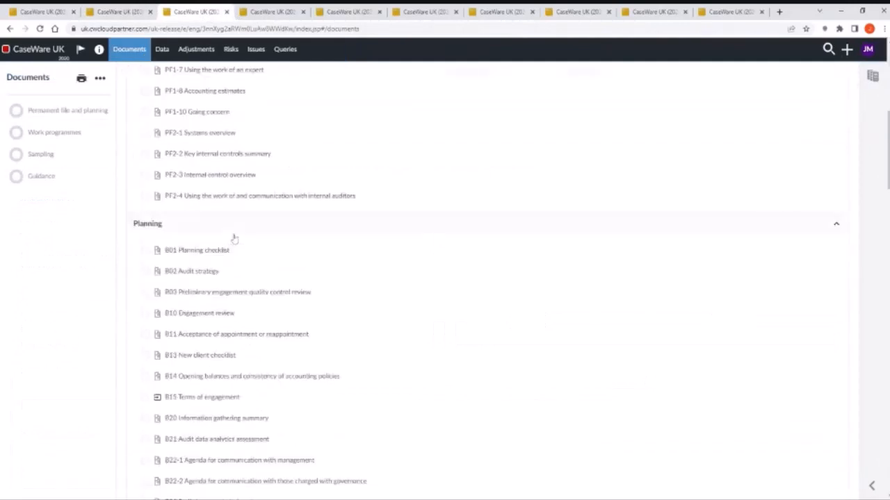
scroll(235, 238, "down", 4)
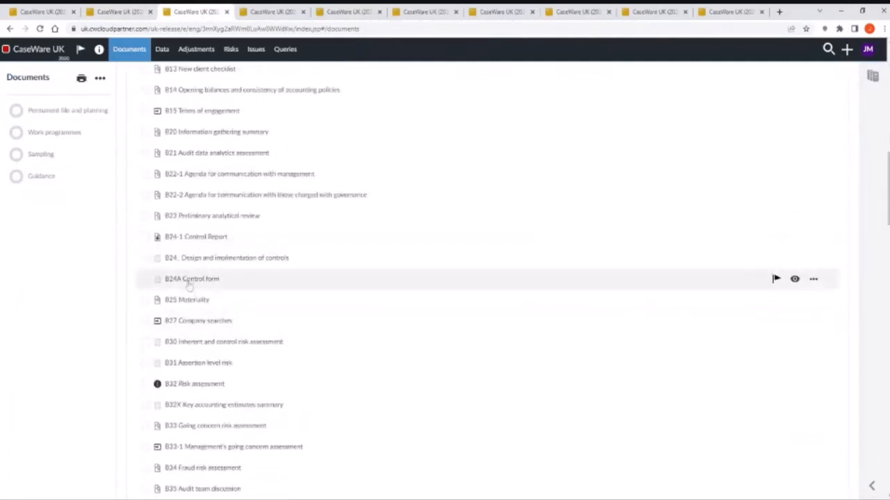
left_click(193, 258)
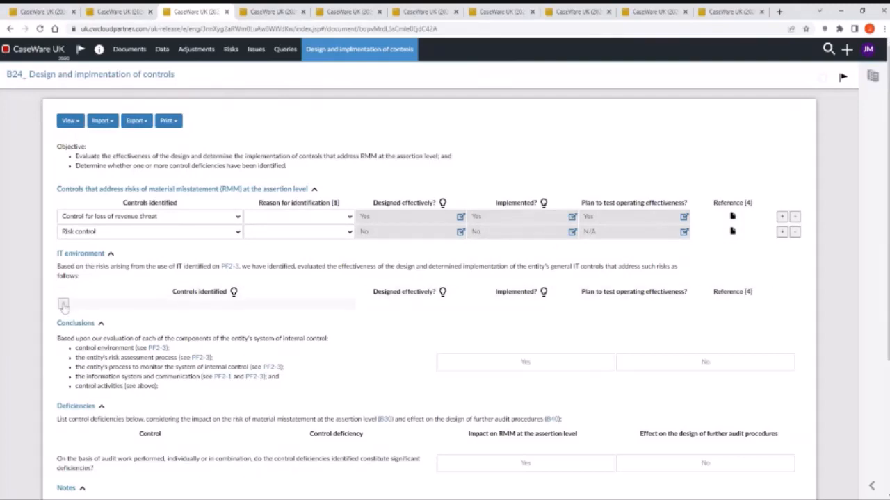
scroll(63, 306, "down", 1)
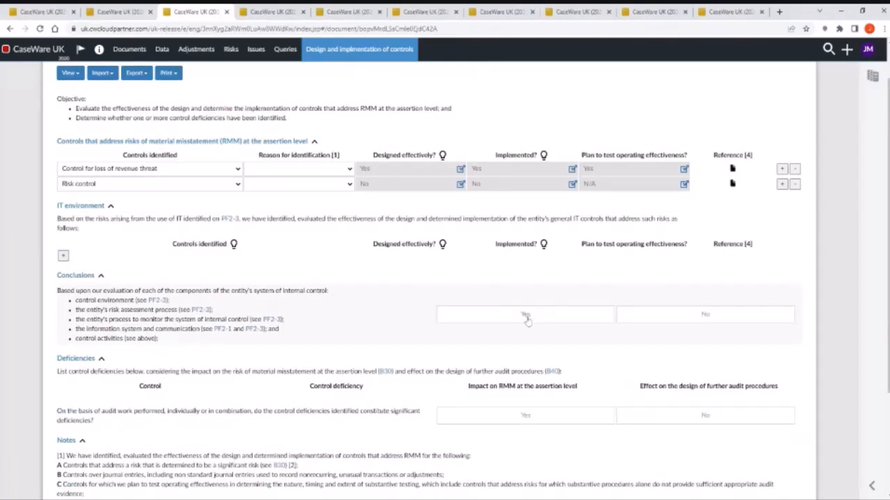
scroll(526, 319, "down", 1)
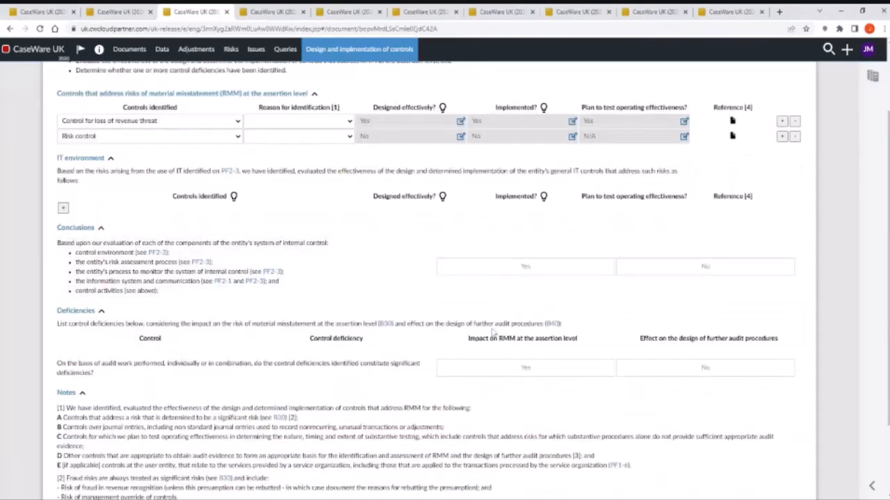